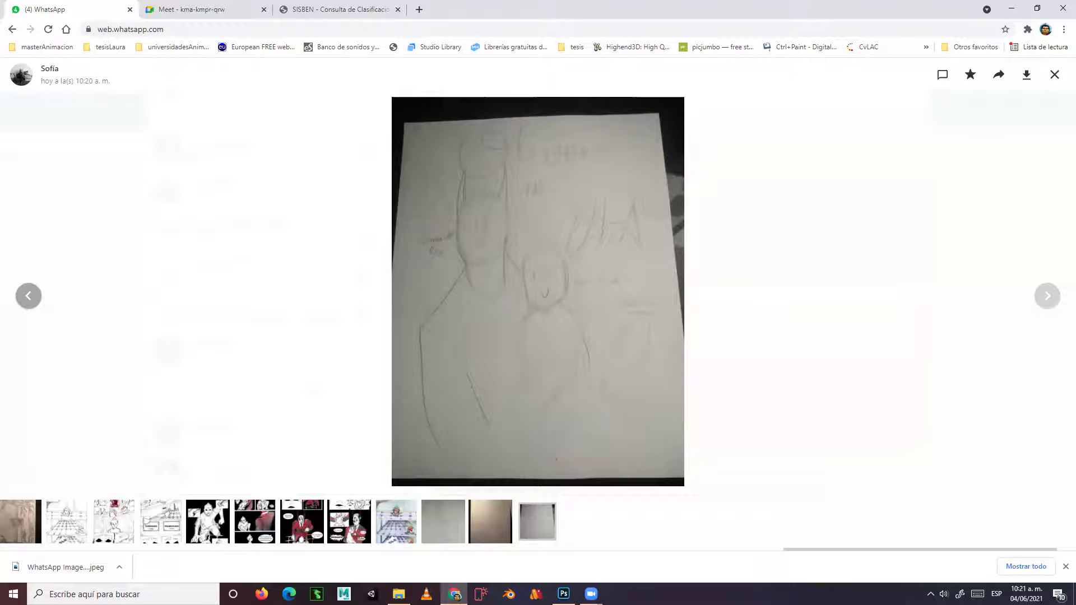
Switch to Photoshop, create a new 21.59 × 27.94 cm document at 300 ppi, and add an empty layer above the background.
{"action": "left_click", "coordinate": [563, 594]}
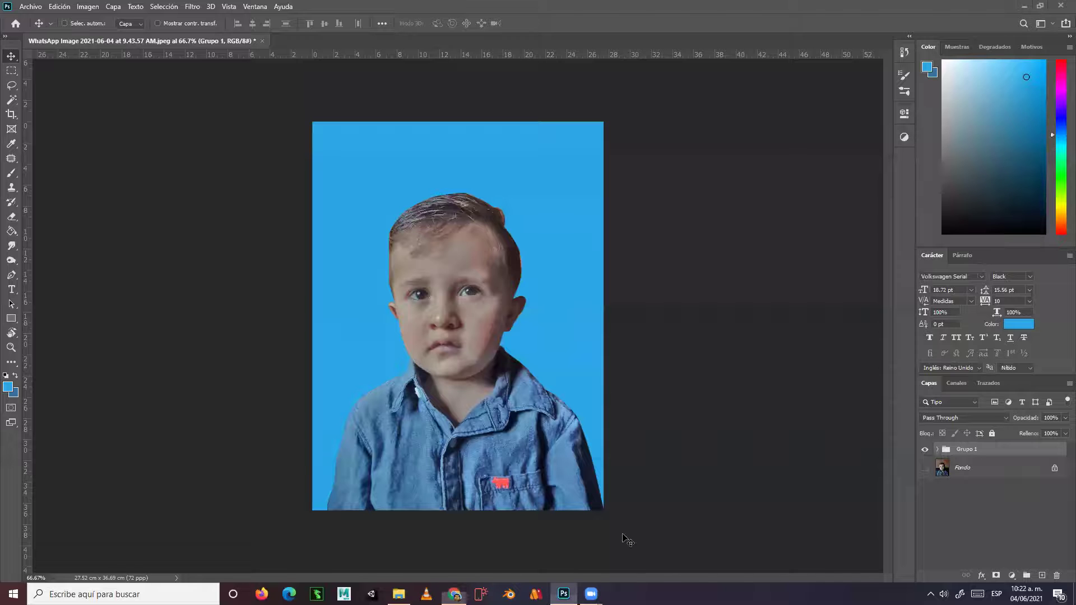
{"action": "left_click", "coordinate": [30, 7]}
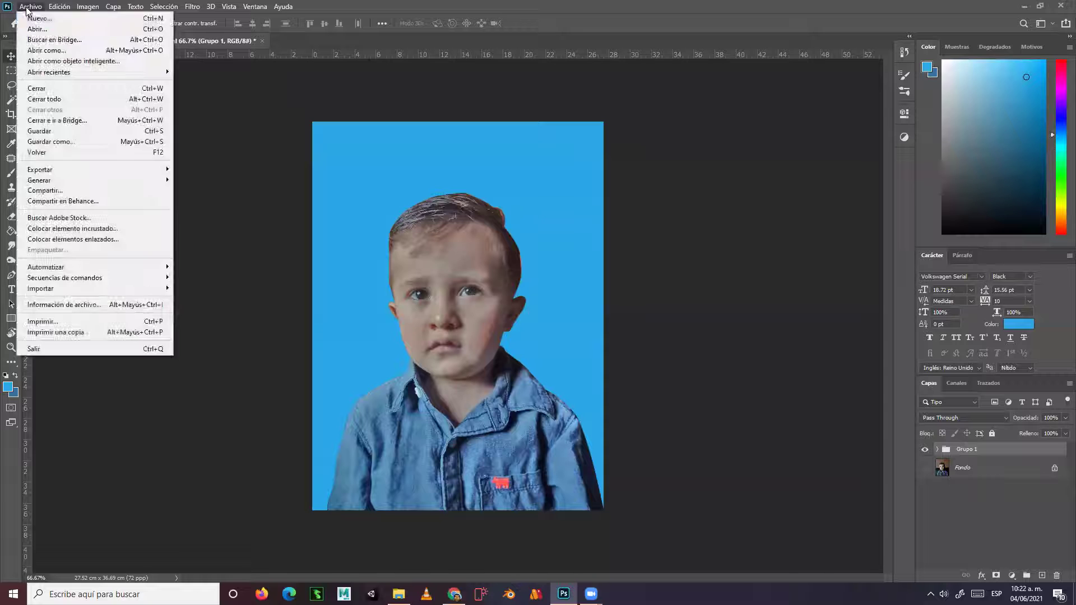
{"action": "left_click", "coordinate": [35, 20]}
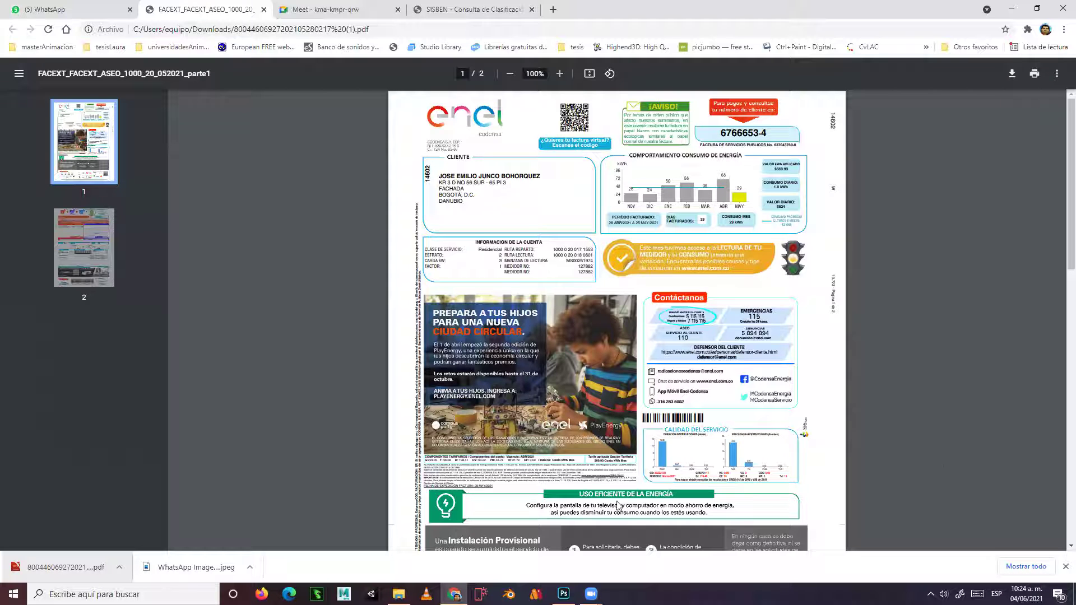
{"action": "key", "text": "alt+Tab"}
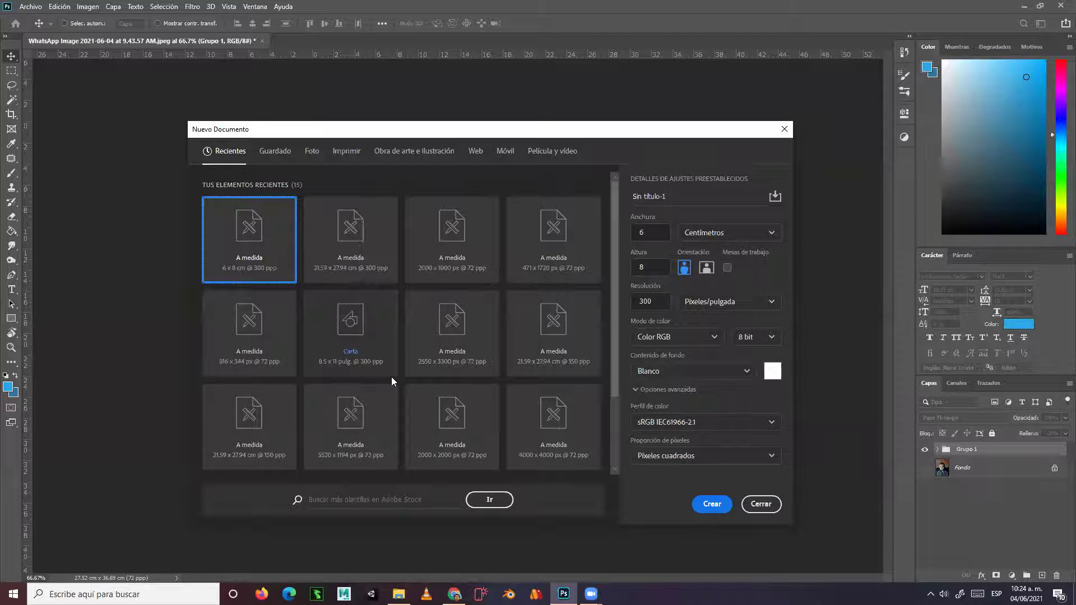
{"action": "left_click", "coordinate": [712, 505]}
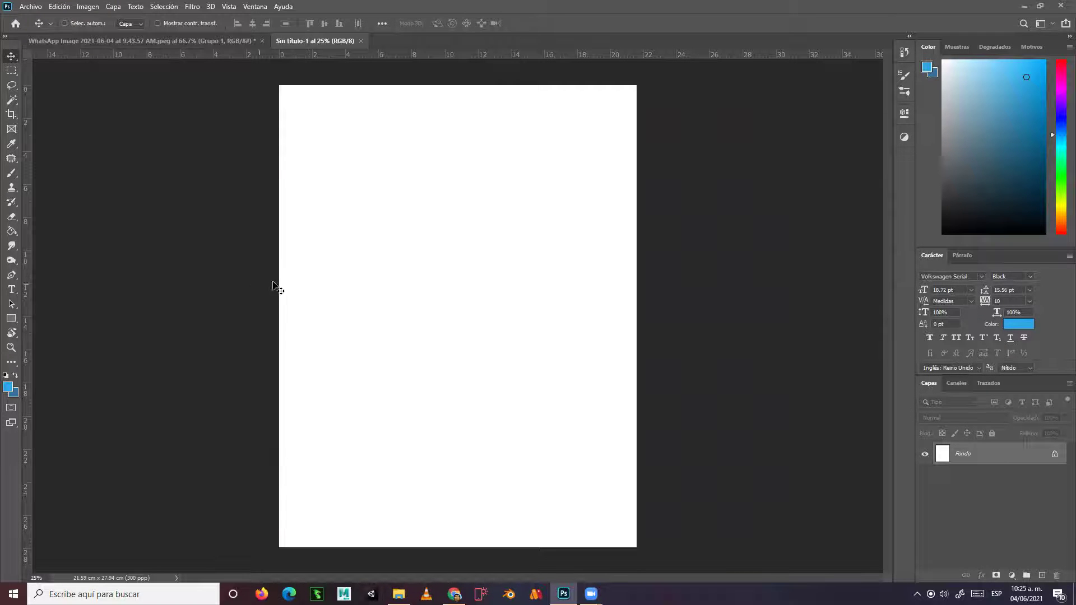
{"action": "left_click", "coordinate": [1042, 576]}
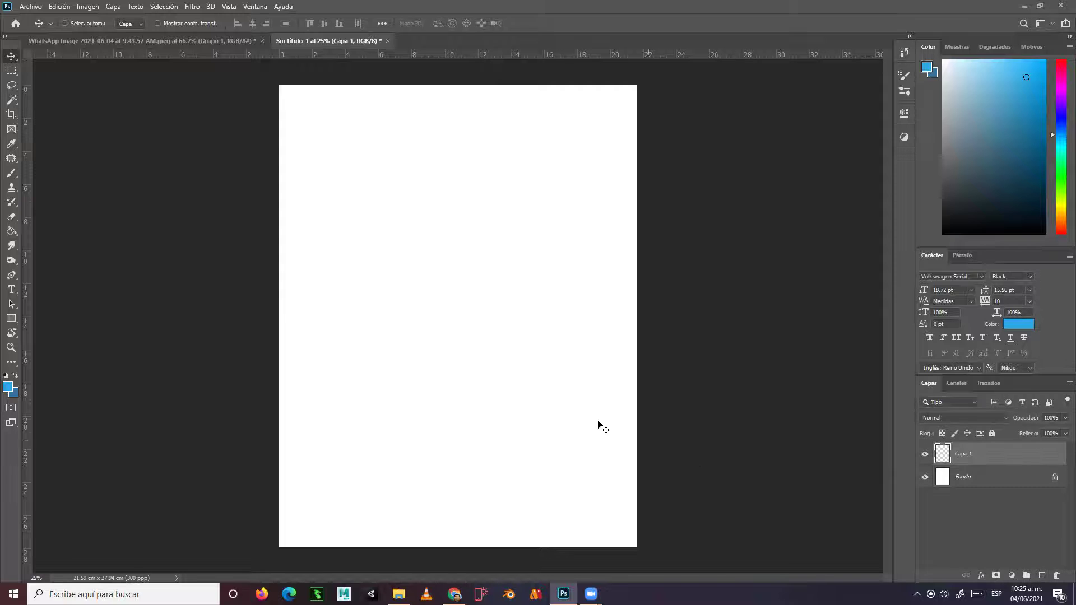
Sketch a tall box and a shorter box beside it with thin blue brush strokes as guides for two figures.
{"action": "left_click", "coordinate": [11, 173]}
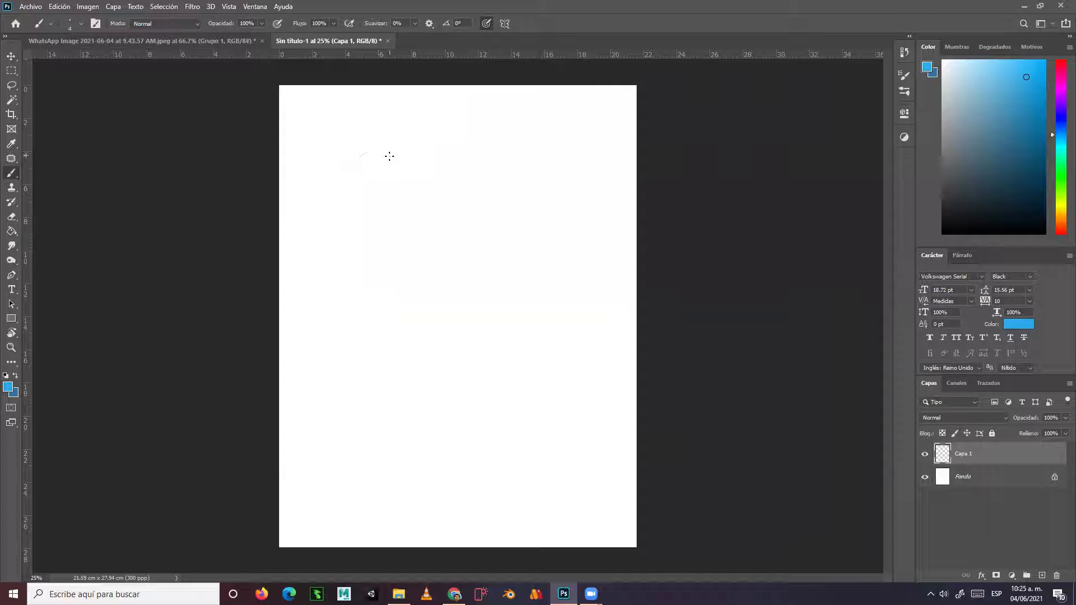
{"action": "left_click_drag", "start_coordinate": [369, 182], "coordinate": [345, 529]}
{"action": "left_click_drag", "start_coordinate": [446, 339], "coordinate": [467, 450]}
{"action": "left_click_drag", "start_coordinate": [346, 162], "coordinate": [349, 343]}
{"action": "mouse_move", "coordinate": [375, 150]}
{"action": "left_mouse_down"}
{"action": "mouse_move", "coordinate": [391, 292]}
{"action": "mouse_move", "coordinate": [382, 198]}
{"action": "mouse_move", "coordinate": [377, 480]}
{"action": "left_mouse_up"}
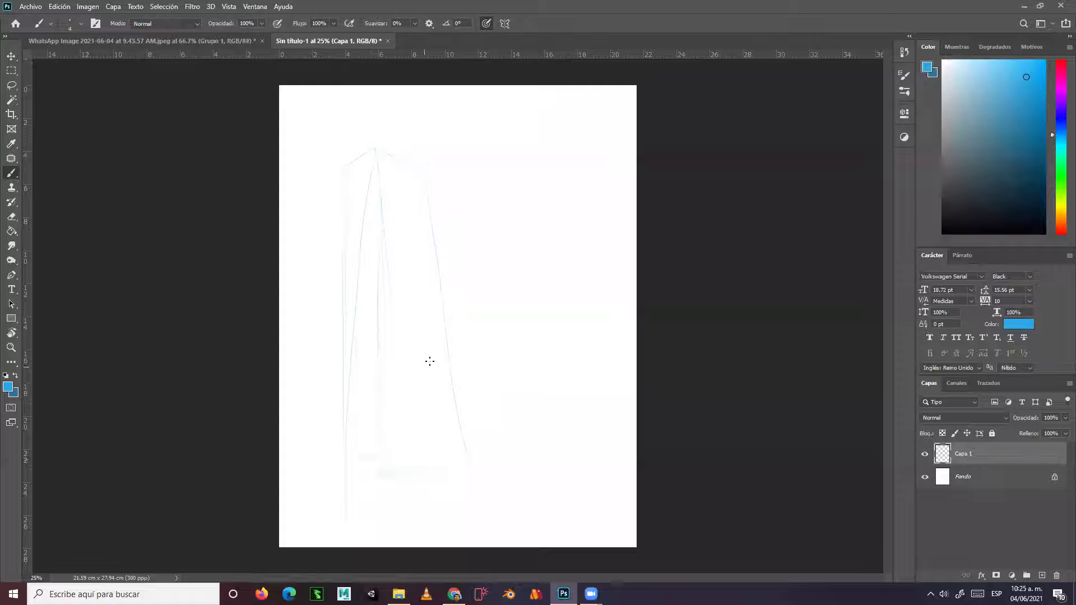
{"action": "left_click_drag", "start_coordinate": [440, 403], "coordinate": [441, 422]}
{"action": "mouse_move", "coordinate": [476, 306]}
{"action": "left_mouse_down"}
{"action": "mouse_move", "coordinate": [499, 329]}
{"action": "mouse_move", "coordinate": [479, 321]}
{"action": "mouse_move", "coordinate": [481, 375]}
{"action": "left_mouse_up"}
{"action": "left_click_drag", "start_coordinate": [472, 321], "coordinate": [473, 380]}
{"action": "left_click_drag", "start_coordinate": [500, 318], "coordinate": [508, 429]}
{"action": "left_click_drag", "start_coordinate": [494, 457], "coordinate": [482, 428]}
Erase the blue sketch of the two boxes with the Eraser tool.
{"action": "left_click", "coordinate": [11, 216]}
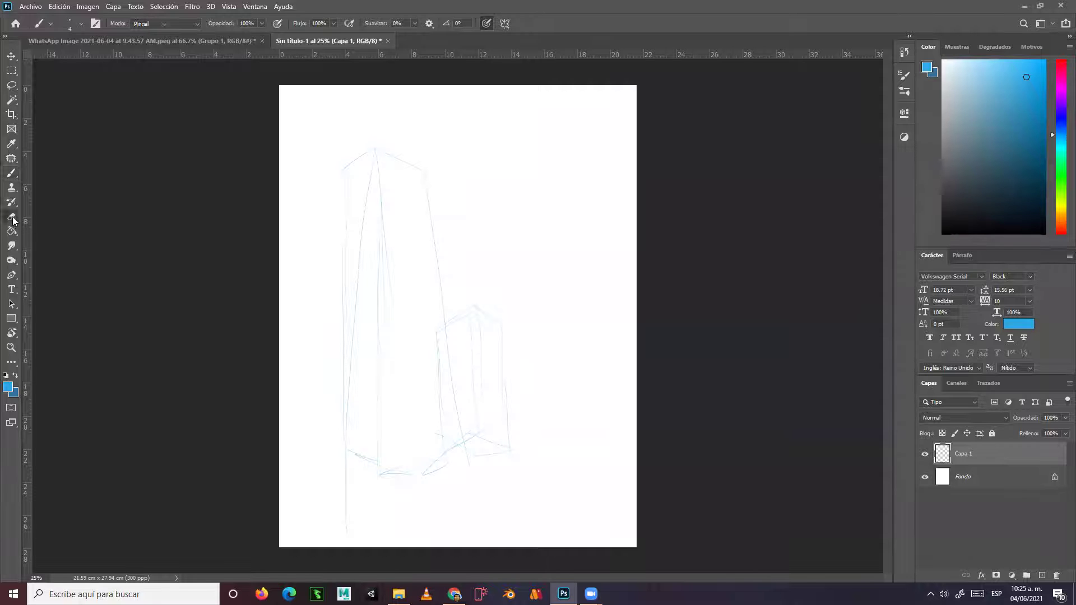
{"action": "right_click", "coordinate": [393, 148], "text": "alt"}
{"action": "mouse_move", "coordinate": [421, 149]}
{"action": "left_mouse_down"}
{"action": "mouse_move", "coordinate": [349, 170]}
{"action": "mouse_move", "coordinate": [367, 154]}
{"action": "mouse_move", "coordinate": [407, 160]}
{"action": "mouse_move", "coordinate": [416, 171]}
{"action": "mouse_move", "coordinate": [402, 210]}
{"action": "mouse_move", "coordinate": [470, 256]}
{"action": "mouse_move", "coordinate": [476, 328]}
{"action": "mouse_move", "coordinate": [502, 338]}
{"action": "mouse_move", "coordinate": [408, 352]}
{"action": "mouse_move", "coordinate": [532, 464]}
{"action": "mouse_move", "coordinate": [477, 451]}
{"action": "mouse_move", "coordinate": [480, 434]}
{"action": "mouse_move", "coordinate": [454, 435]}
{"action": "mouse_move", "coordinate": [433, 413]}
{"action": "mouse_move", "coordinate": [375, 486]}
{"action": "mouse_move", "coordinate": [347, 450]}
{"action": "mouse_move", "coordinate": [344, 414]}
{"action": "mouse_move", "coordinate": [391, 316]}
{"action": "mouse_move", "coordinate": [373, 297]}
{"action": "mouse_move", "coordinate": [376, 225]}
{"action": "mouse_move", "coordinate": [347, 203]}
{"action": "mouse_move", "coordinate": [328, 241]}
{"action": "mouse_move", "coordinate": [364, 303]}
{"action": "mouse_move", "coordinate": [319, 317]}
{"action": "left_mouse_up"}
Sketch a tall block in blue that widens toward its base as the guide volume for the large figure.
{"action": "left_click", "coordinate": [11, 173]}
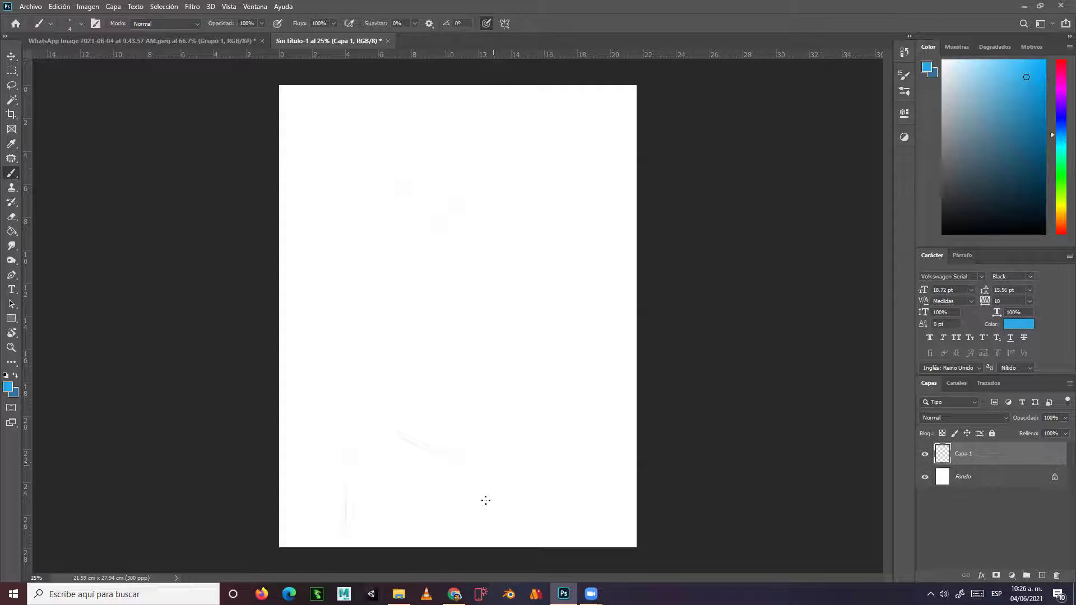
{"action": "left_click_drag", "start_coordinate": [434, 166], "coordinate": [377, 394]}
{"action": "left_click_drag", "start_coordinate": [469, 211], "coordinate": [479, 414]}
{"action": "left_click_drag", "start_coordinate": [476, 235], "coordinate": [492, 374]}
{"action": "left_click_drag", "start_coordinate": [369, 445], "coordinate": [436, 452]}
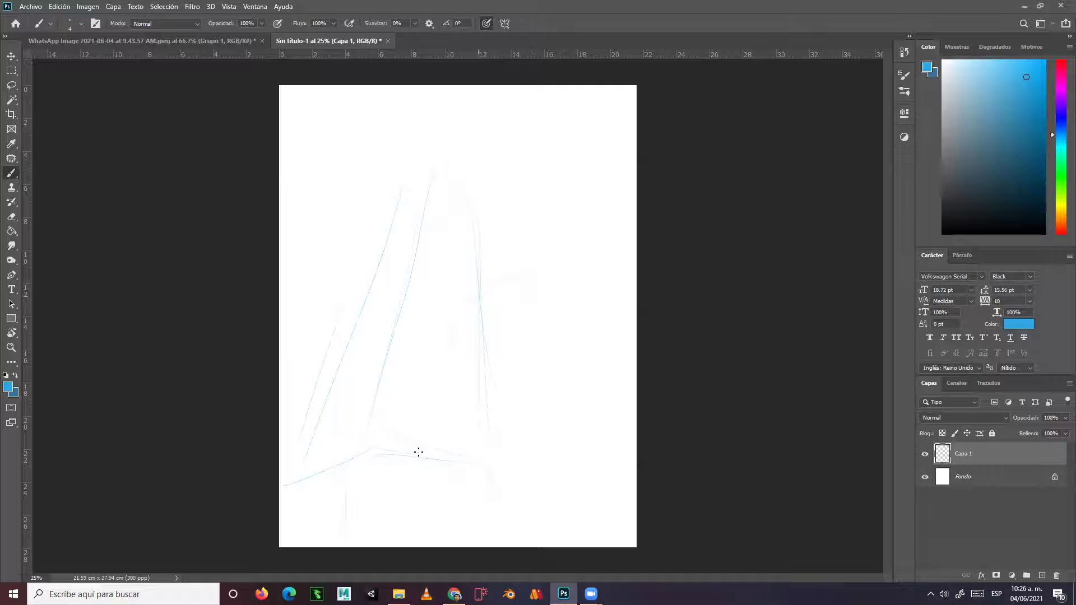
Sketch a shorter tapered block in blue beside the tall one, with its peaked upper edge, vertical edges and base lines.
{"action": "left_click_drag", "start_coordinate": [503, 337], "coordinate": [496, 416]}
{"action": "left_click_drag", "start_coordinate": [547, 307], "coordinate": [579, 477]}
{"action": "left_click_drag", "start_coordinate": [475, 434], "coordinate": [572, 445]}
{"action": "mouse_move", "coordinate": [411, 182]}
{"action": "left_mouse_down"}
{"action": "mouse_move", "coordinate": [487, 195]}
{"action": "mouse_move", "coordinate": [470, 205]}
{"action": "mouse_move", "coordinate": [477, 236]}
{"action": "mouse_move", "coordinate": [473, 192]}
{"action": "mouse_move", "coordinate": [484, 292]}
{"action": "mouse_move", "coordinate": [462, 299]}
{"action": "mouse_move", "coordinate": [516, 276]}
{"action": "mouse_move", "coordinate": [454, 460]}
{"action": "left_mouse_up"}
{"action": "left_click_drag", "start_coordinate": [510, 274], "coordinate": [497, 398]}
{"action": "left_click_drag", "start_coordinate": [569, 315], "coordinate": [588, 465]}
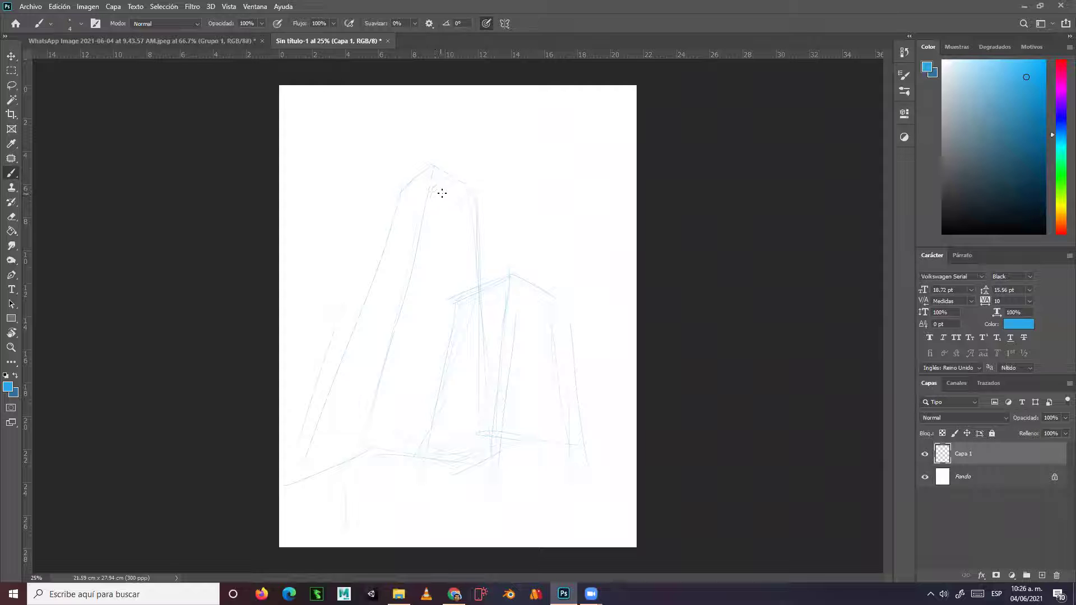
Sketch the tall figure's horned head and neckline in blue over the peak of the tall block.
{"action": "mouse_move", "coordinate": [426, 191]}
{"action": "left_mouse_down"}
{"action": "mouse_move", "coordinate": [423, 216]}
{"action": "mouse_move", "coordinate": [432, 169]}
{"action": "mouse_move", "coordinate": [453, 172]}
{"action": "mouse_move", "coordinate": [430, 196]}
{"action": "left_mouse_up"}
{"action": "mouse_move", "coordinate": [413, 152]}
{"action": "left_mouse_down"}
{"action": "mouse_move", "coordinate": [422, 172]}
{"action": "mouse_move", "coordinate": [423, 160]}
{"action": "mouse_move", "coordinate": [459, 187]}
{"action": "left_mouse_up"}
{"action": "left_click_drag", "start_coordinate": [395, 213], "coordinate": [423, 220]}
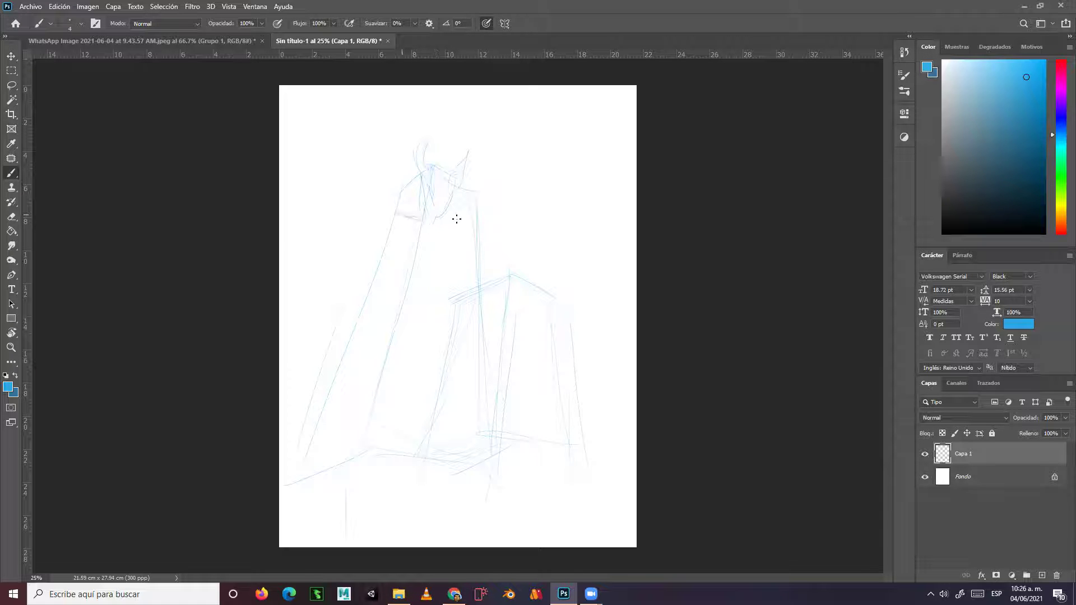
Sketch the tall figure's arm, torso and spread legs in blue inside the tall block.
{"action": "left_click_drag", "start_coordinate": [346, 328], "coordinate": [391, 242]}
{"action": "left_click_drag", "start_coordinate": [376, 281], "coordinate": [368, 304]}
{"action": "left_click_drag", "start_coordinate": [358, 345], "coordinate": [309, 465]}
{"action": "left_click_drag", "start_coordinate": [392, 369], "coordinate": [353, 473]}
{"action": "left_click_drag", "start_coordinate": [350, 368], "coordinate": [316, 464]}
{"action": "mouse_move", "coordinate": [405, 364]}
{"action": "left_mouse_down"}
{"action": "mouse_move", "coordinate": [416, 464]}
{"action": "mouse_move", "coordinate": [415, 441]}
{"action": "left_mouse_up"}
Sketch the small figure in blue with a round head, folded arms, legs and cap, plus the tall figure's arm reaching toward it.
{"action": "mouse_move", "coordinate": [483, 285]}
{"action": "left_mouse_down"}
{"action": "mouse_move", "coordinate": [474, 309]}
{"action": "mouse_move", "coordinate": [483, 271]}
{"action": "mouse_move", "coordinate": [510, 270]}
{"action": "mouse_move", "coordinate": [502, 304]}
{"action": "mouse_move", "coordinate": [472, 287]}
{"action": "mouse_move", "coordinate": [503, 290]}
{"action": "left_mouse_up"}
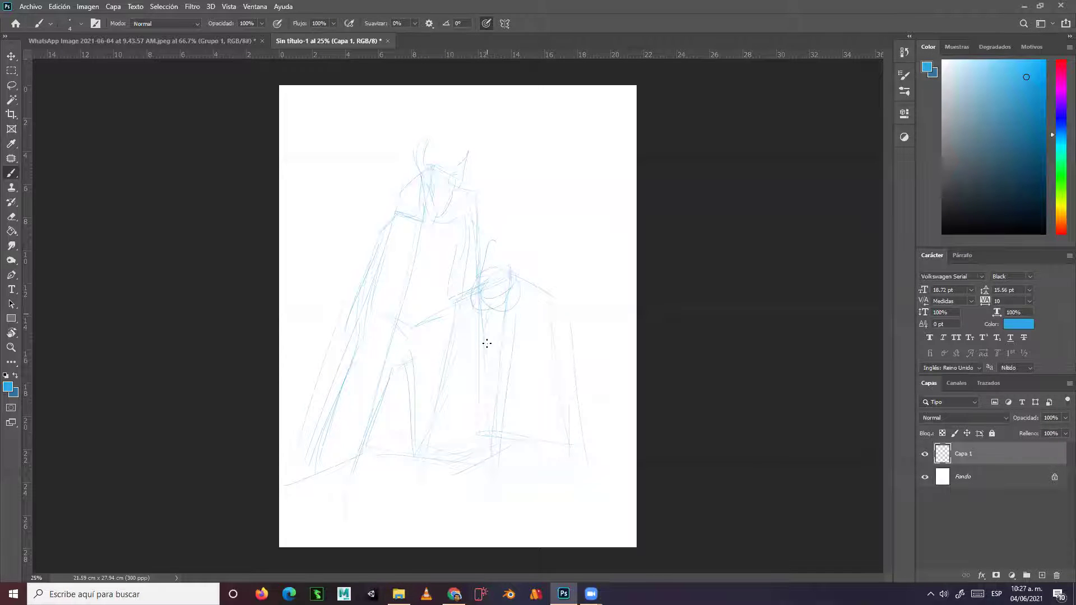
{"action": "left_click_drag", "start_coordinate": [500, 353], "coordinate": [532, 374]}
{"action": "mouse_move", "coordinate": [508, 323]}
{"action": "left_mouse_down"}
{"action": "mouse_move", "coordinate": [514, 357]}
{"action": "mouse_move", "coordinate": [462, 429]}
{"action": "left_mouse_up"}
{"action": "mouse_move", "coordinate": [470, 367]}
{"action": "left_mouse_down"}
{"action": "mouse_move", "coordinate": [444, 450]}
{"action": "mouse_move", "coordinate": [466, 457]}
{"action": "mouse_move", "coordinate": [492, 387]}
{"action": "mouse_move", "coordinate": [492, 428]}
{"action": "mouse_move", "coordinate": [521, 440]}
{"action": "mouse_move", "coordinate": [514, 333]}
{"action": "mouse_move", "coordinate": [527, 334]}
{"action": "mouse_move", "coordinate": [467, 345]}
{"action": "mouse_move", "coordinate": [464, 366]}
{"action": "left_mouse_up"}
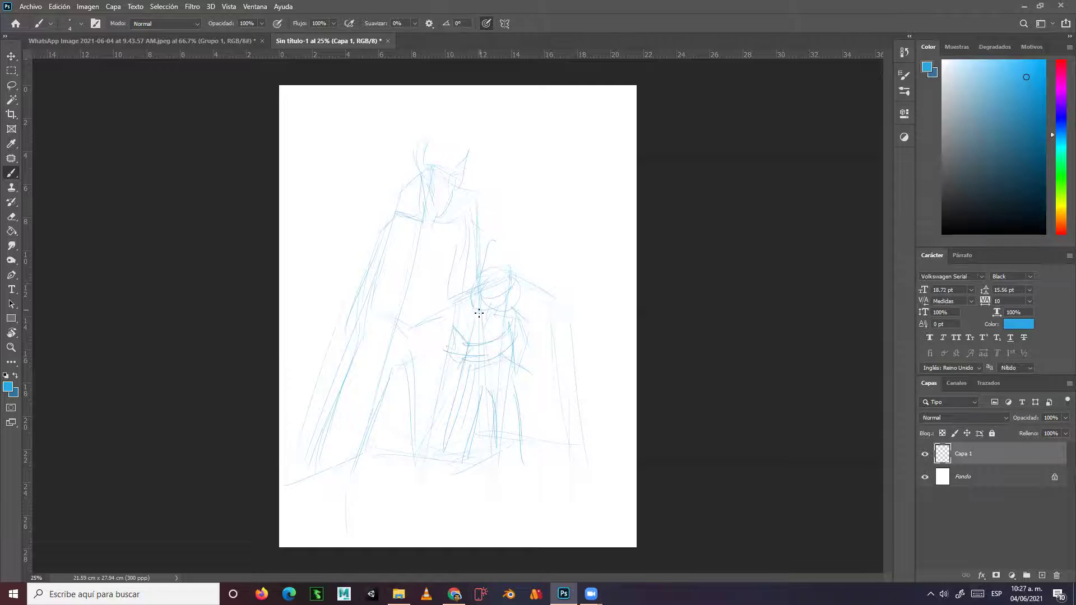
{"action": "mouse_move", "coordinate": [474, 226]}
{"action": "left_mouse_down"}
{"action": "mouse_move", "coordinate": [522, 265]}
{"action": "mouse_move", "coordinate": [494, 263]}
{"action": "mouse_move", "coordinate": [480, 282]}
{"action": "mouse_move", "coordinate": [507, 275]}
{"action": "mouse_move", "coordinate": [494, 264]}
{"action": "mouse_move", "coordinate": [526, 278]}
{"action": "mouse_move", "coordinate": [500, 258]}
{"action": "mouse_move", "coordinate": [531, 254]}
{"action": "mouse_move", "coordinate": [475, 245]}
{"action": "mouse_move", "coordinate": [493, 270]}
{"action": "mouse_move", "coordinate": [472, 226]}
{"action": "mouse_move", "coordinate": [546, 285]}
{"action": "left_mouse_up"}
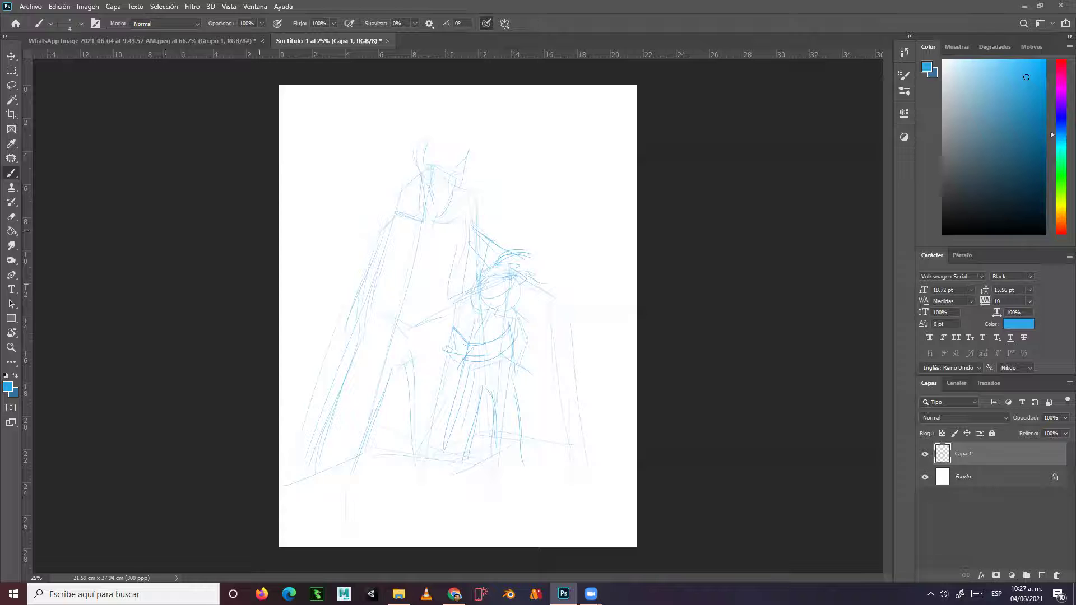
Set the brush color to magenta and redraw the tall figure's outer leg, side and shoulder over the blue lines.
{"action": "left_click", "coordinate": [1060, 73]}
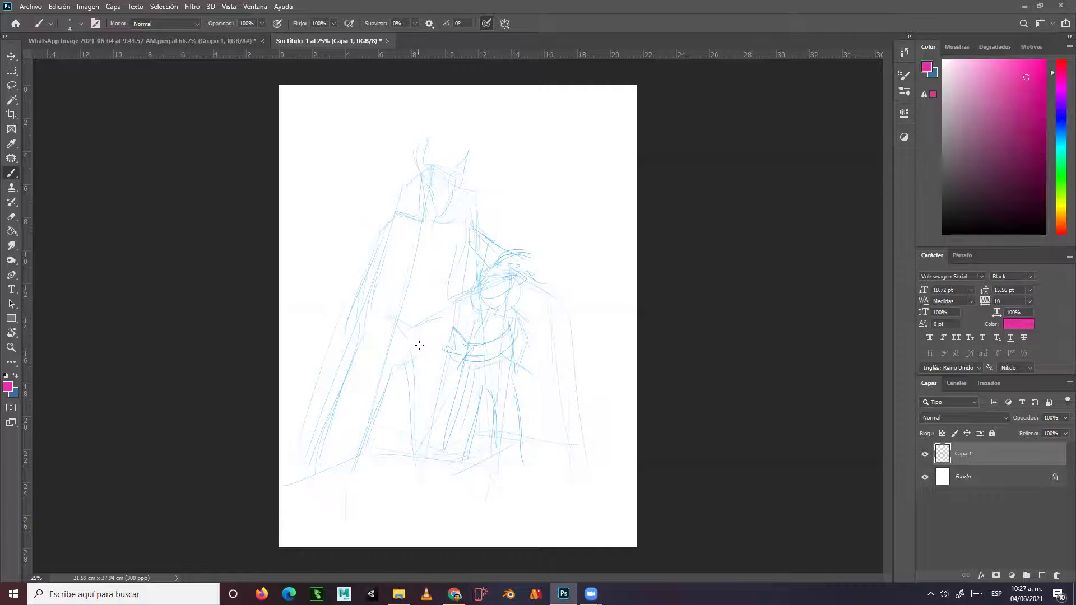
{"action": "mouse_move", "coordinate": [422, 343]}
{"action": "left_mouse_down"}
{"action": "mouse_move", "coordinate": [398, 356]}
{"action": "mouse_move", "coordinate": [357, 441]}
{"action": "left_mouse_up"}
{"action": "left_click_drag", "start_coordinate": [393, 370], "coordinate": [350, 455]}
{"action": "left_click_drag", "start_coordinate": [362, 351], "coordinate": [306, 482]}
{"action": "left_click_drag", "start_coordinate": [354, 396], "coordinate": [315, 475]}
{"action": "left_click_drag", "start_coordinate": [367, 331], "coordinate": [353, 381]}
{"action": "left_click_drag", "start_coordinate": [382, 297], "coordinate": [370, 338]}
{"action": "left_click_drag", "start_coordinate": [385, 259], "coordinate": [374, 339]}
{"action": "mouse_move", "coordinate": [393, 215]}
{"action": "left_mouse_down"}
{"action": "mouse_move", "coordinate": [359, 258]}
{"action": "mouse_move", "coordinate": [341, 323]}
{"action": "left_mouse_up"}
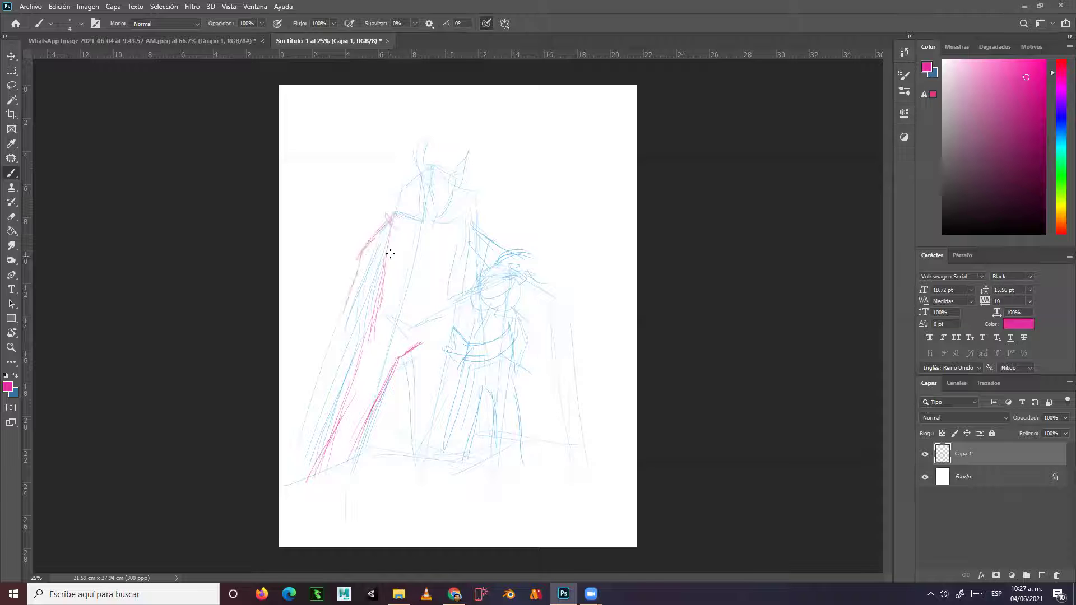
Draw the tall figure's hand, collar, face and horns in magenta.
{"action": "mouse_move", "coordinate": [353, 265]}
{"action": "left_mouse_down"}
{"action": "mouse_move", "coordinate": [341, 284]}
{"action": "mouse_move", "coordinate": [346, 278]}
{"action": "mouse_move", "coordinate": [347, 326]}
{"action": "mouse_move", "coordinate": [376, 254]}
{"action": "mouse_move", "coordinate": [361, 276]}
{"action": "left_mouse_up"}
{"action": "mouse_move", "coordinate": [342, 336]}
{"action": "left_mouse_down"}
{"action": "mouse_move", "coordinate": [362, 312]}
{"action": "mouse_move", "coordinate": [338, 343]}
{"action": "left_mouse_up"}
{"action": "left_click_drag", "start_coordinate": [394, 213], "coordinate": [418, 220]}
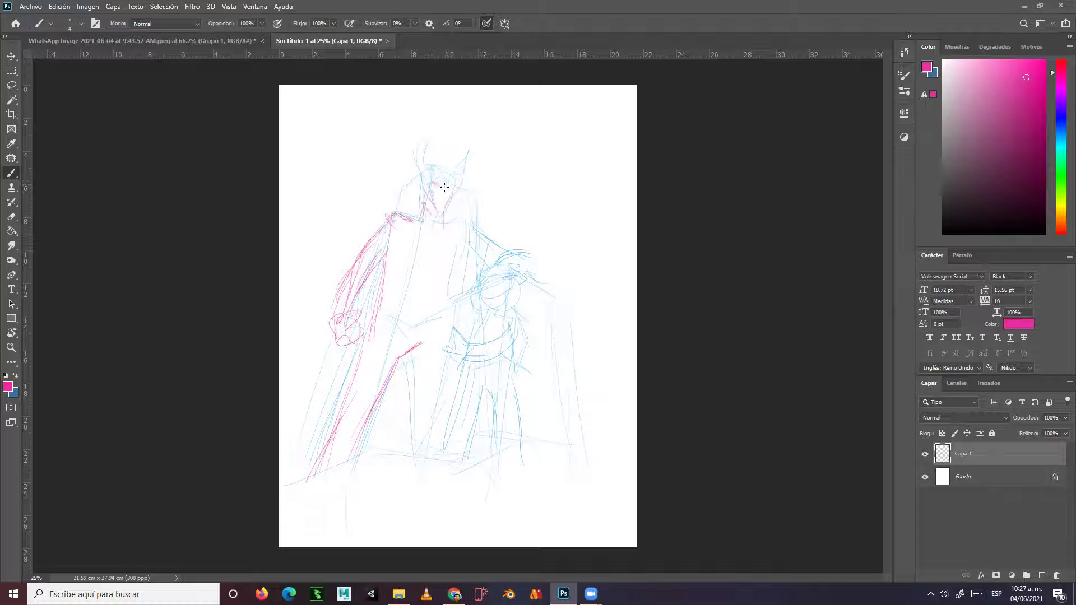
{"action": "left_click_drag", "start_coordinate": [417, 174], "coordinate": [414, 198]}
{"action": "left_click_drag", "start_coordinate": [418, 148], "coordinate": [421, 170]}
Redraw the small figure's head, cap, arms, torso and legs in magenta, and add the tall figure's torso lines.
{"action": "mouse_move", "coordinate": [485, 303]}
{"action": "left_mouse_down"}
{"action": "mouse_move", "coordinate": [511, 314]}
{"action": "mouse_move", "coordinate": [471, 306]}
{"action": "mouse_move", "coordinate": [479, 272]}
{"action": "mouse_move", "coordinate": [512, 280]}
{"action": "mouse_move", "coordinate": [508, 299]}
{"action": "mouse_move", "coordinate": [510, 264]}
{"action": "mouse_move", "coordinate": [482, 273]}
{"action": "mouse_move", "coordinate": [514, 255]}
{"action": "mouse_move", "coordinate": [494, 262]}
{"action": "mouse_move", "coordinate": [525, 262]}
{"action": "mouse_move", "coordinate": [499, 272]}
{"action": "mouse_move", "coordinate": [517, 272]}
{"action": "mouse_move", "coordinate": [491, 244]}
{"action": "mouse_move", "coordinate": [476, 237]}
{"action": "mouse_move", "coordinate": [474, 250]}
{"action": "mouse_move", "coordinate": [484, 253]}
{"action": "mouse_move", "coordinate": [479, 233]}
{"action": "mouse_move", "coordinate": [522, 263]}
{"action": "mouse_move", "coordinate": [517, 285]}
{"action": "mouse_move", "coordinate": [478, 280]}
{"action": "mouse_move", "coordinate": [507, 262]}
{"action": "mouse_move", "coordinate": [477, 276]}
{"action": "mouse_move", "coordinate": [497, 264]}
{"action": "mouse_move", "coordinate": [487, 280]}
{"action": "mouse_move", "coordinate": [518, 277]}
{"action": "mouse_move", "coordinate": [515, 265]}
{"action": "mouse_move", "coordinate": [495, 291]}
{"action": "mouse_move", "coordinate": [478, 283]}
{"action": "mouse_move", "coordinate": [508, 311]}
{"action": "left_mouse_up"}
{"action": "mouse_move", "coordinate": [512, 311]}
{"action": "left_mouse_down"}
{"action": "mouse_move", "coordinate": [525, 334]}
{"action": "mouse_move", "coordinate": [495, 343]}
{"action": "mouse_move", "coordinate": [512, 348]}
{"action": "mouse_move", "coordinate": [497, 364]}
{"action": "mouse_move", "coordinate": [462, 344]}
{"action": "mouse_move", "coordinate": [502, 360]}
{"action": "mouse_move", "coordinate": [466, 390]}
{"action": "left_mouse_up"}
{"action": "mouse_move", "coordinate": [466, 388]}
{"action": "left_mouse_down"}
{"action": "mouse_move", "coordinate": [509, 384]}
{"action": "mouse_move", "coordinate": [511, 360]}
{"action": "left_mouse_up"}
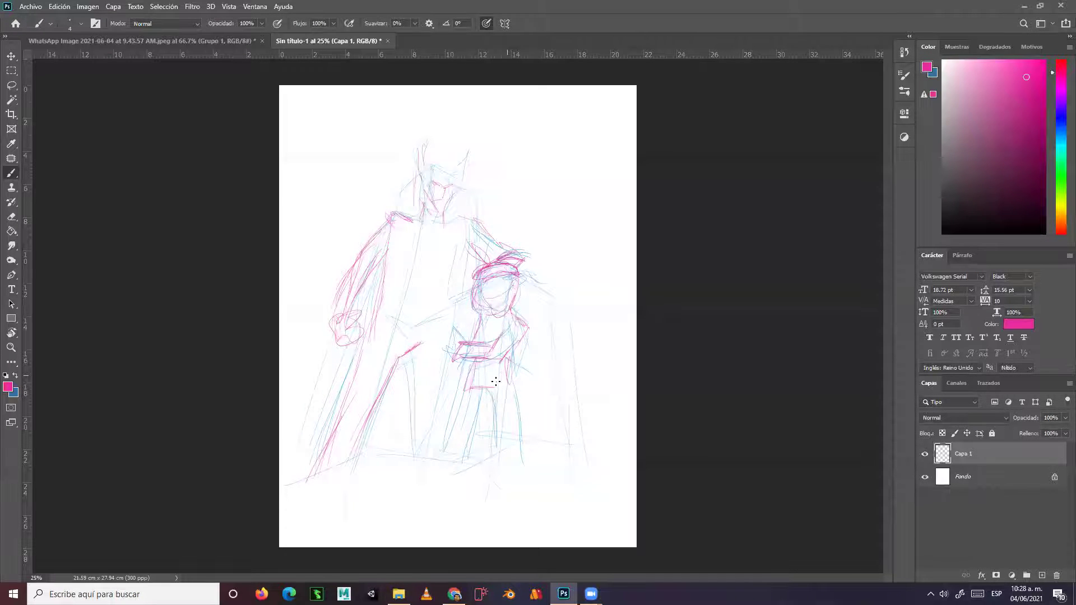
{"action": "left_click_drag", "start_coordinate": [505, 391], "coordinate": [510, 462]}
{"action": "left_click_drag", "start_coordinate": [488, 390], "coordinate": [491, 449]}
{"action": "mouse_move", "coordinate": [480, 393]}
{"action": "left_mouse_down"}
{"action": "mouse_move", "coordinate": [469, 442]}
{"action": "mouse_move", "coordinate": [444, 449]}
{"action": "left_mouse_up"}
{"action": "mouse_move", "coordinate": [454, 277]}
{"action": "left_mouse_down"}
{"action": "mouse_move", "coordinate": [454, 298]}
{"action": "mouse_move", "coordinate": [460, 246]}
{"action": "mouse_move", "coordinate": [477, 252]}
{"action": "left_mouse_up"}
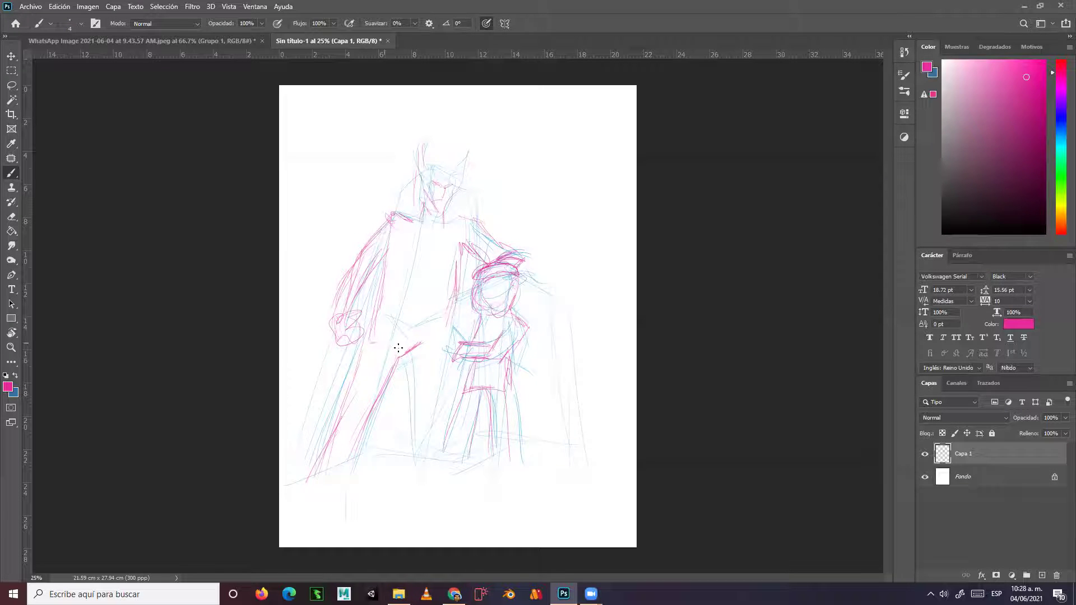
{"action": "left_click_drag", "start_coordinate": [448, 222], "coordinate": [435, 264]}
Handwrite the title "EL Señor de Rojo" in magenta across the page above the figures.
{"action": "mouse_move", "coordinate": [311, 103]}
{"action": "left_mouse_down"}
{"action": "mouse_move", "coordinate": [305, 147]}
{"action": "mouse_move", "coordinate": [339, 100]}
{"action": "left_mouse_up"}
{"action": "left_click_drag", "start_coordinate": [307, 134], "coordinate": [330, 127]}
{"action": "left_click_drag", "start_coordinate": [302, 174], "coordinate": [339, 159]}
{"action": "left_click_drag", "start_coordinate": [344, 103], "coordinate": [373, 152]}
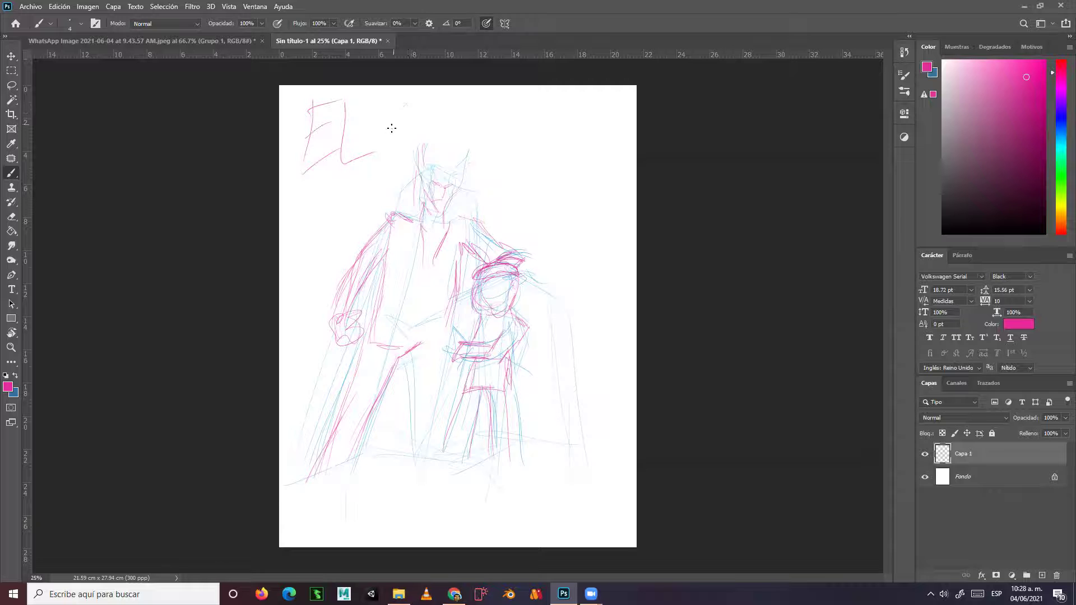
{"action": "mouse_move", "coordinate": [416, 101]}
{"action": "left_mouse_down"}
{"action": "mouse_move", "coordinate": [388, 133]}
{"action": "mouse_move", "coordinate": [387, 167]}
{"action": "left_mouse_up"}
{"action": "mouse_move", "coordinate": [420, 148]}
{"action": "left_mouse_down"}
{"action": "mouse_move", "coordinate": [434, 162]}
{"action": "mouse_move", "coordinate": [459, 108]}
{"action": "left_mouse_up"}
{"action": "mouse_move", "coordinate": [484, 134]}
{"action": "left_mouse_down"}
{"action": "mouse_move", "coordinate": [461, 146]}
{"action": "mouse_move", "coordinate": [483, 136]}
{"action": "left_mouse_up"}
{"action": "mouse_move", "coordinate": [490, 123]}
{"action": "left_mouse_down"}
{"action": "mouse_move", "coordinate": [499, 115]}
{"action": "mouse_move", "coordinate": [505, 154]}
{"action": "mouse_move", "coordinate": [545, 166]}
{"action": "left_mouse_up"}
{"action": "left_click_drag", "start_coordinate": [555, 104], "coordinate": [549, 171]}
{"action": "mouse_move", "coordinate": [549, 132]}
{"action": "left_mouse_down"}
{"action": "mouse_move", "coordinate": [563, 173]}
{"action": "mouse_move", "coordinate": [567, 165]}
{"action": "left_mouse_up"}
{"action": "left_click_drag", "start_coordinate": [583, 112], "coordinate": [557, 190]}
{"action": "left_click_drag", "start_coordinate": [595, 117], "coordinate": [586, 160]}
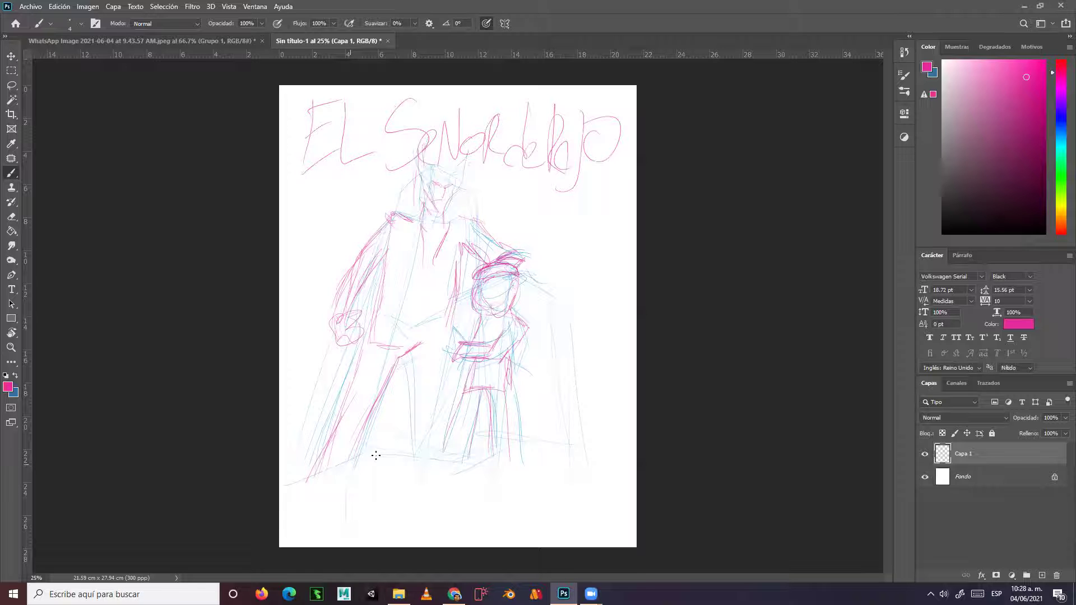
Sketch the ground line beneath the figures and long background strokes on both sides of them in magenta.
{"action": "mouse_move", "coordinate": [311, 480]}
{"action": "left_mouse_down"}
{"action": "mouse_move", "coordinate": [313, 465]}
{"action": "mouse_move", "coordinate": [465, 448]}
{"action": "left_mouse_up"}
{"action": "mouse_move", "coordinate": [518, 424]}
{"action": "left_mouse_down"}
{"action": "mouse_move", "coordinate": [591, 442]}
{"action": "mouse_move", "coordinate": [628, 321]}
{"action": "left_mouse_up"}
{"action": "left_click_drag", "start_coordinate": [595, 227], "coordinate": [614, 349]}
{"action": "left_click_drag", "start_coordinate": [615, 224], "coordinate": [620, 332]}
{"action": "mouse_move", "coordinate": [325, 239]}
{"action": "left_mouse_down"}
{"action": "mouse_move", "coordinate": [305, 276]}
{"action": "mouse_move", "coordinate": [303, 411]}
{"action": "mouse_move", "coordinate": [314, 453]}
{"action": "left_mouse_up"}
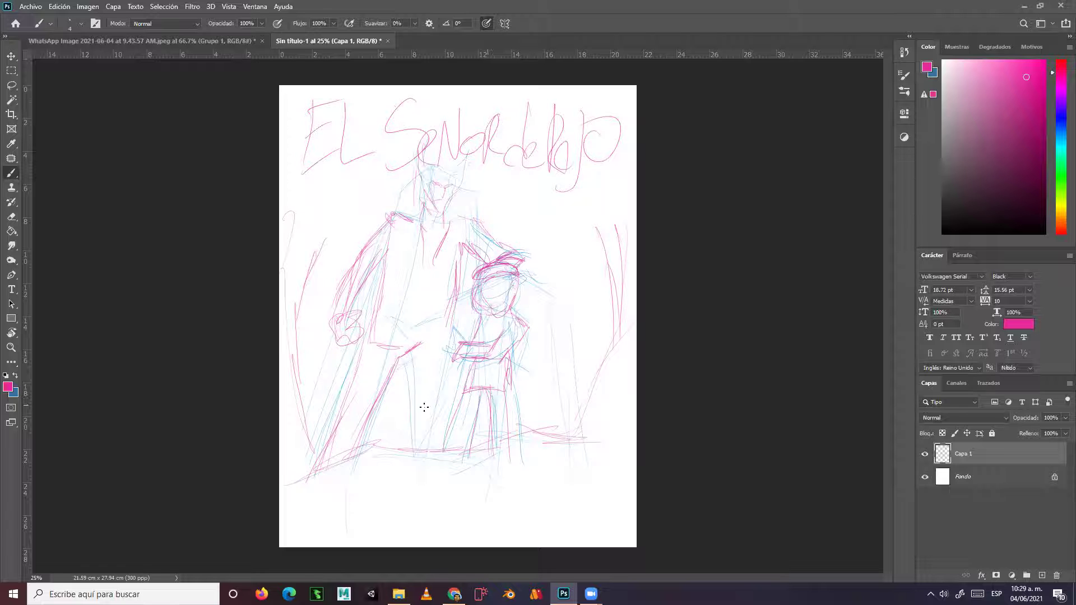
Switch to WhatsApp Web, close the open PDF, and answer the chat message about having no internet with a thumbs-up emoji.
{"action": "left_click", "coordinate": [1024, 6]}
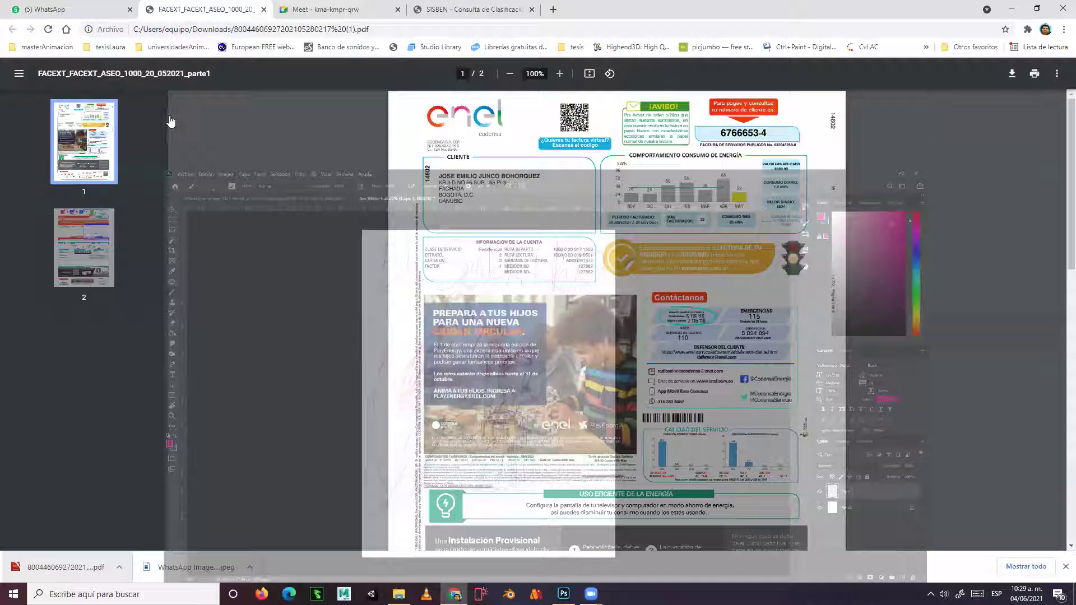
{"action": "key", "text": "ctrl+w"}
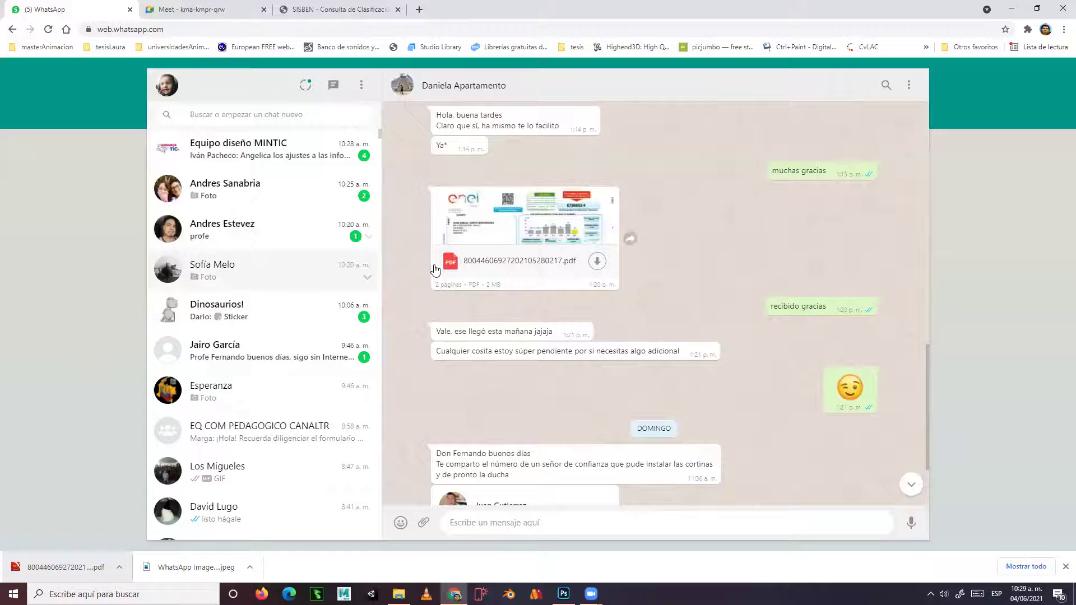
{"action": "left_click", "coordinate": [292, 351]}
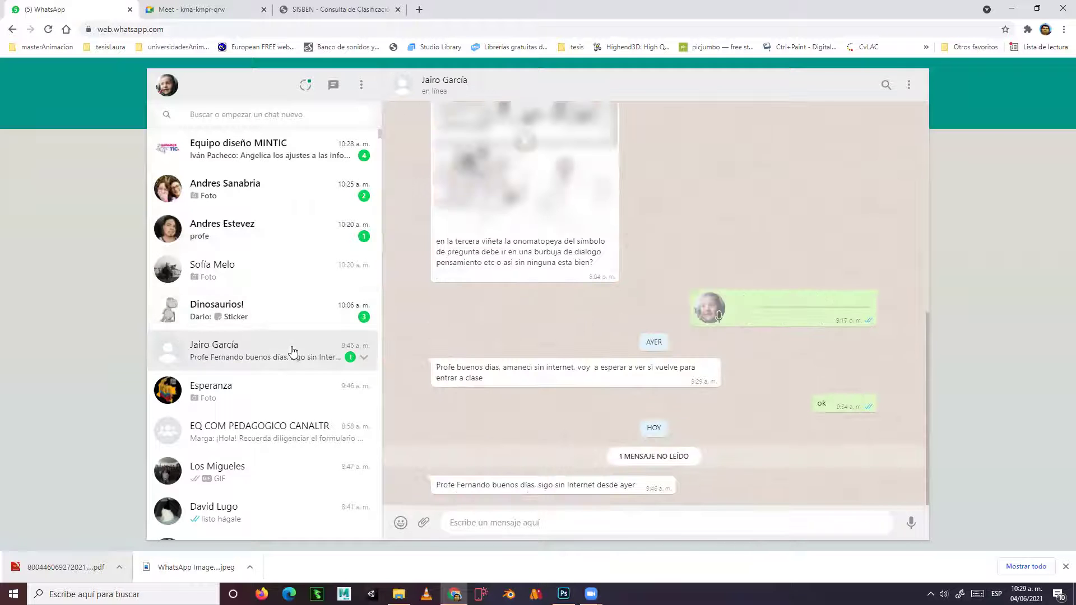
{"action": "left_click", "coordinate": [400, 524]}
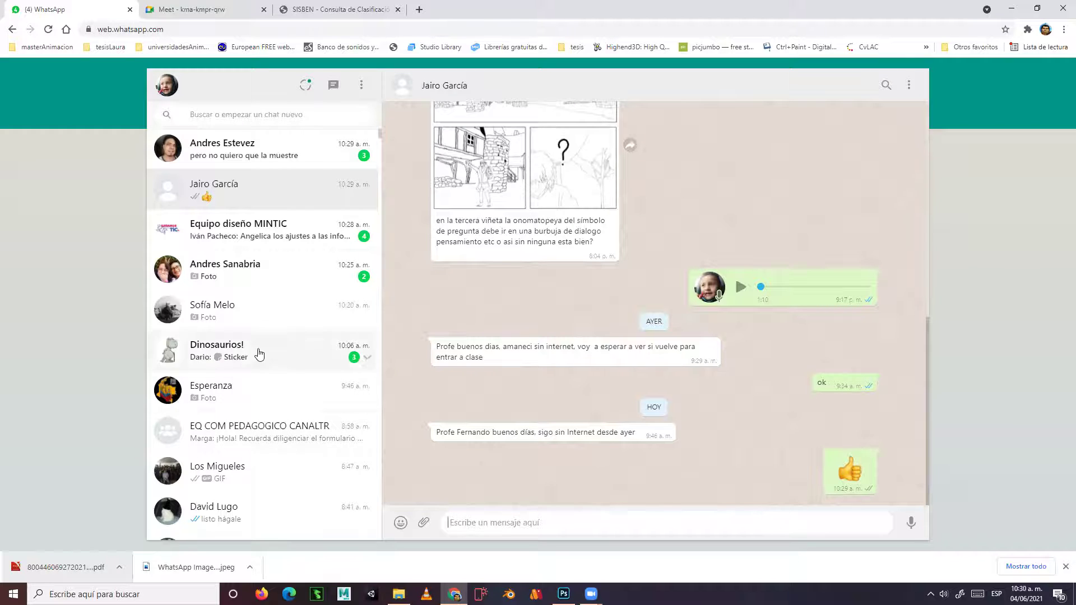
Open the unread chat with the comic photos and view the "Boceto de la portada" image full size.
{"action": "left_click", "coordinate": [267, 282]}
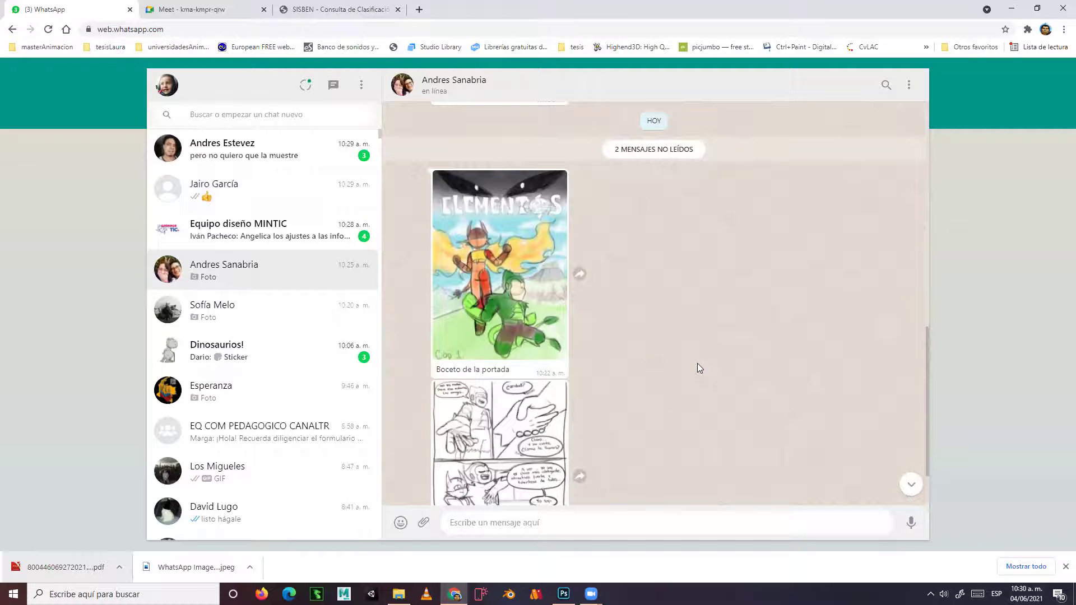
{"action": "scroll", "coordinate": [677, 353], "scroll_direction": "down", "scroll_amount": 2}
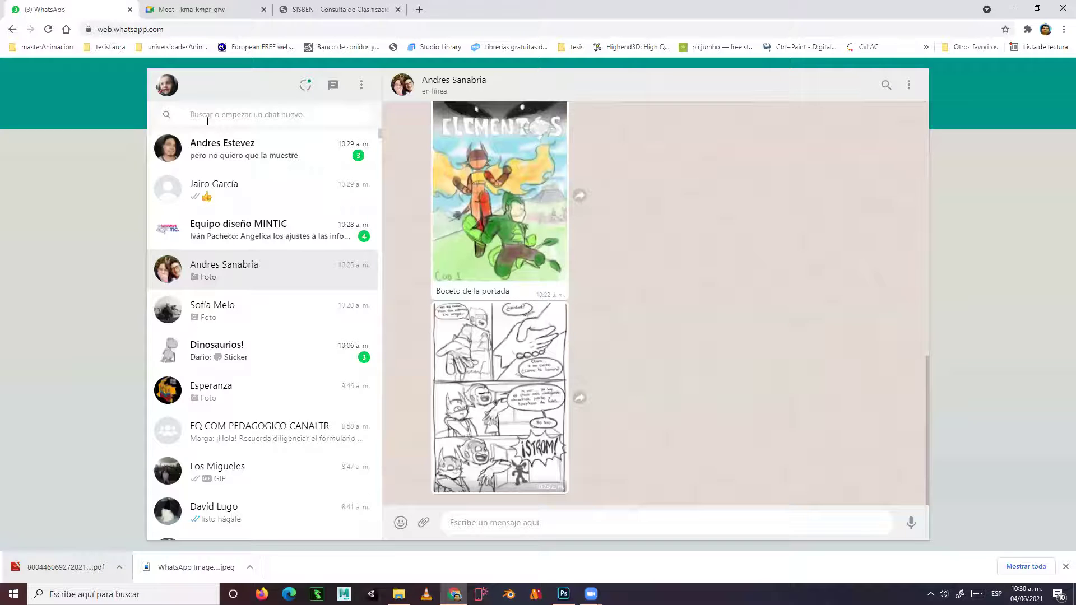
{"action": "left_click", "coordinate": [495, 178]}
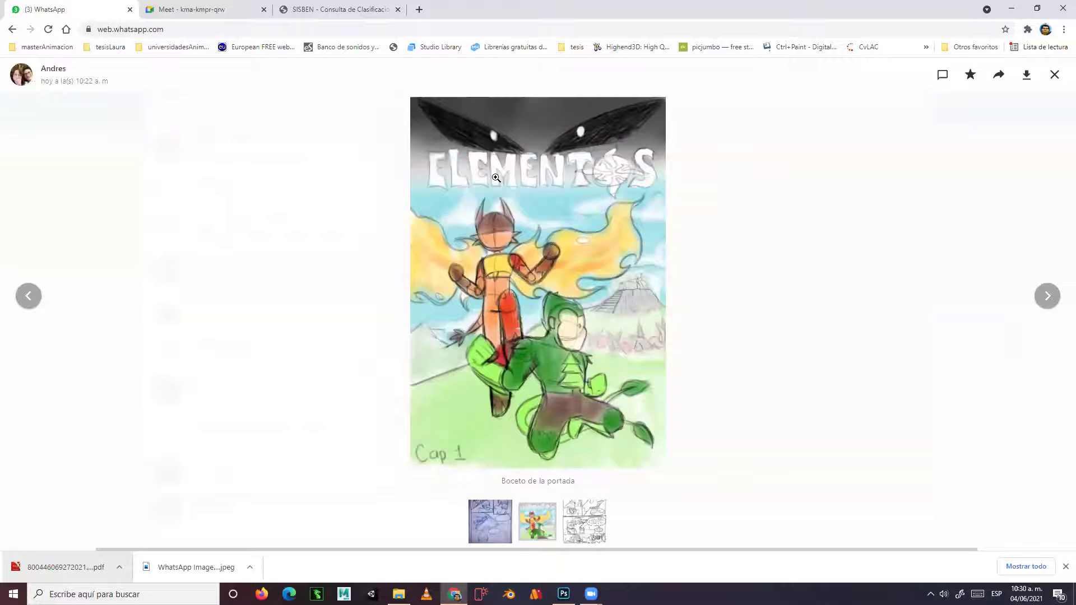